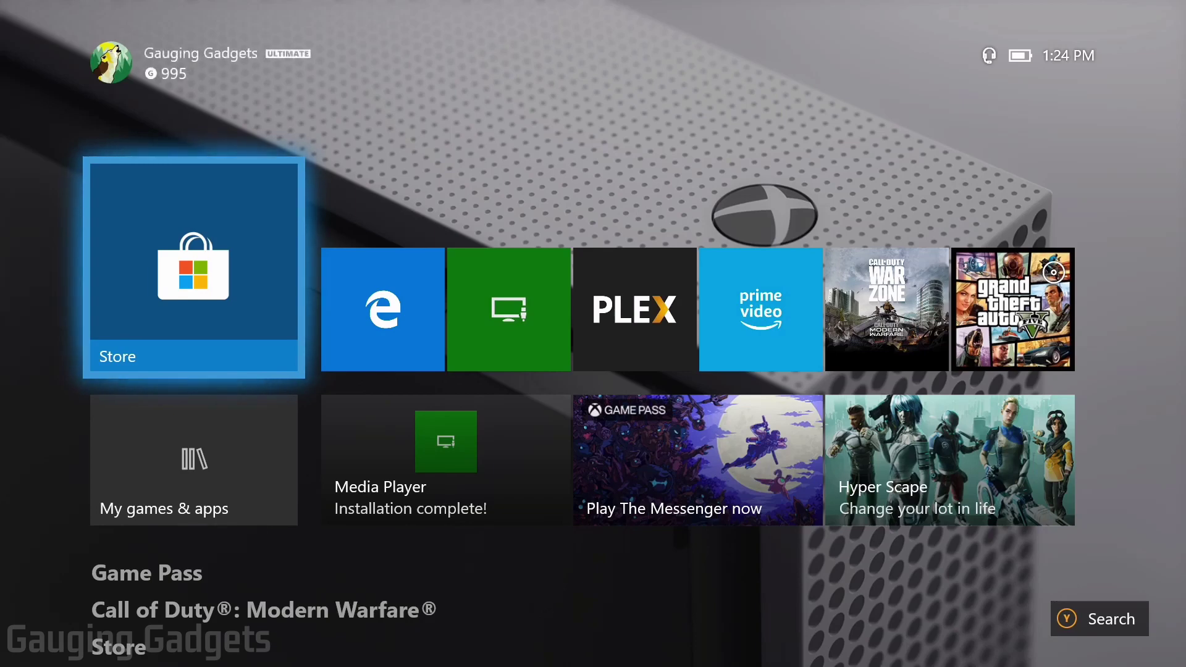
# - Open the console's Settings from the Profile & system section of the guide
pyautogui.press('super')
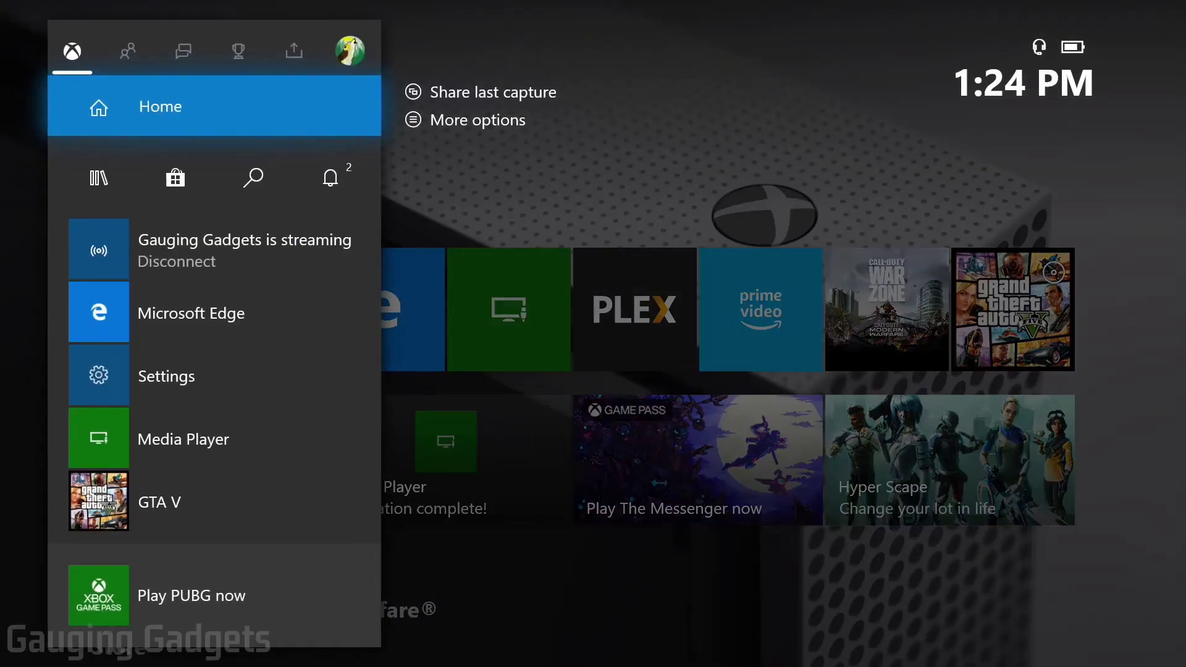
pyautogui.press('Right')
pyautogui.press('Right')
pyautogui.press('Right')
pyautogui.press('Right')
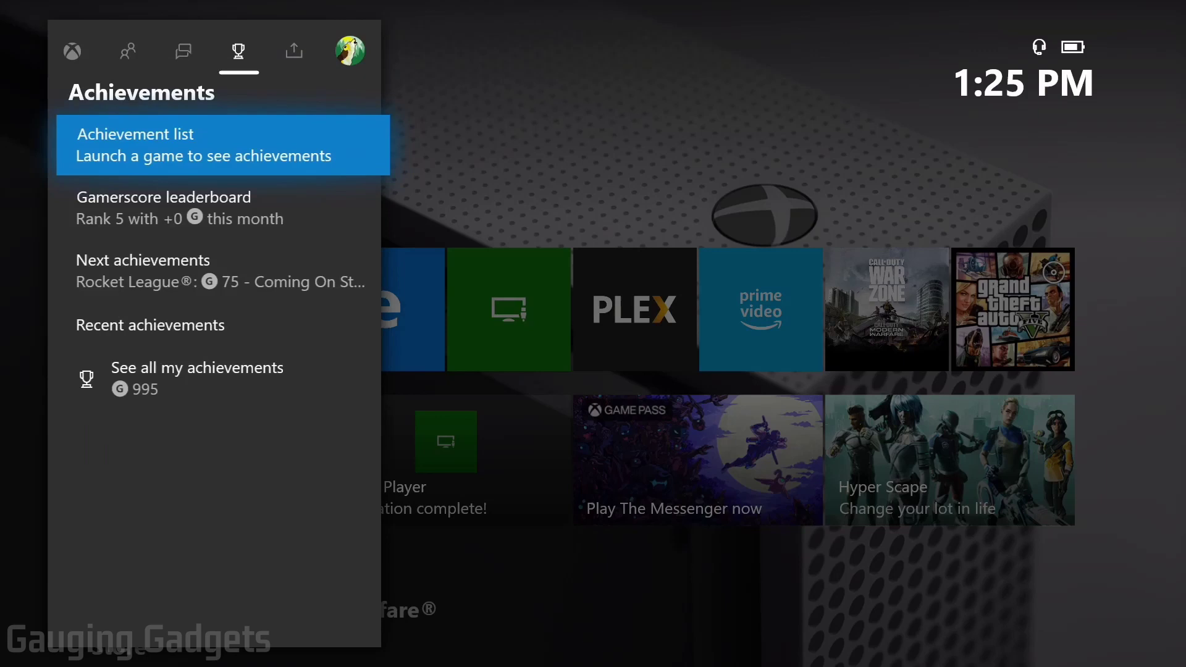
pyautogui.press('Right')
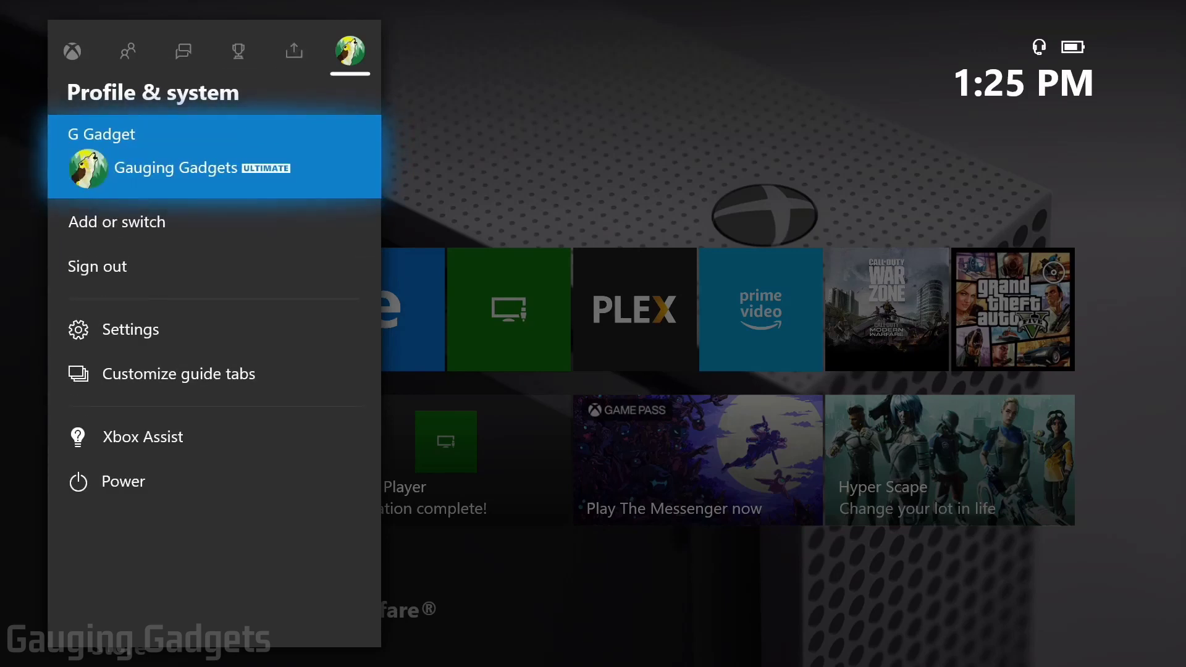
pyautogui.press('Down')
pyautogui.press('Down')
pyautogui.press('Down')
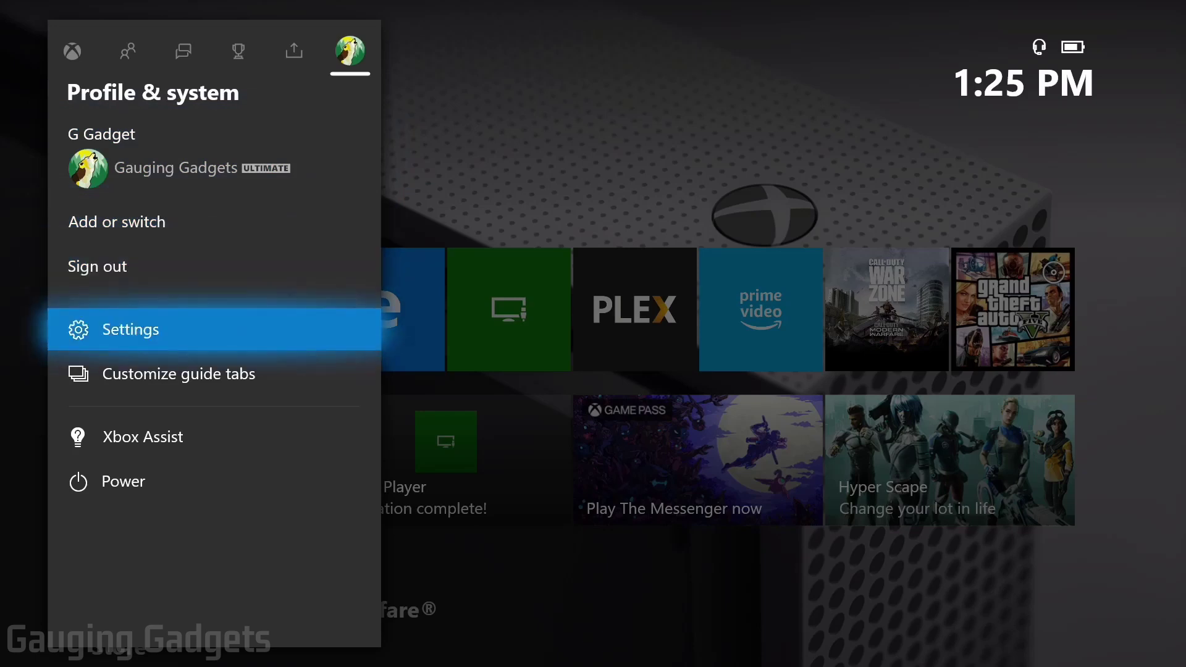
pyautogui.press('Return')
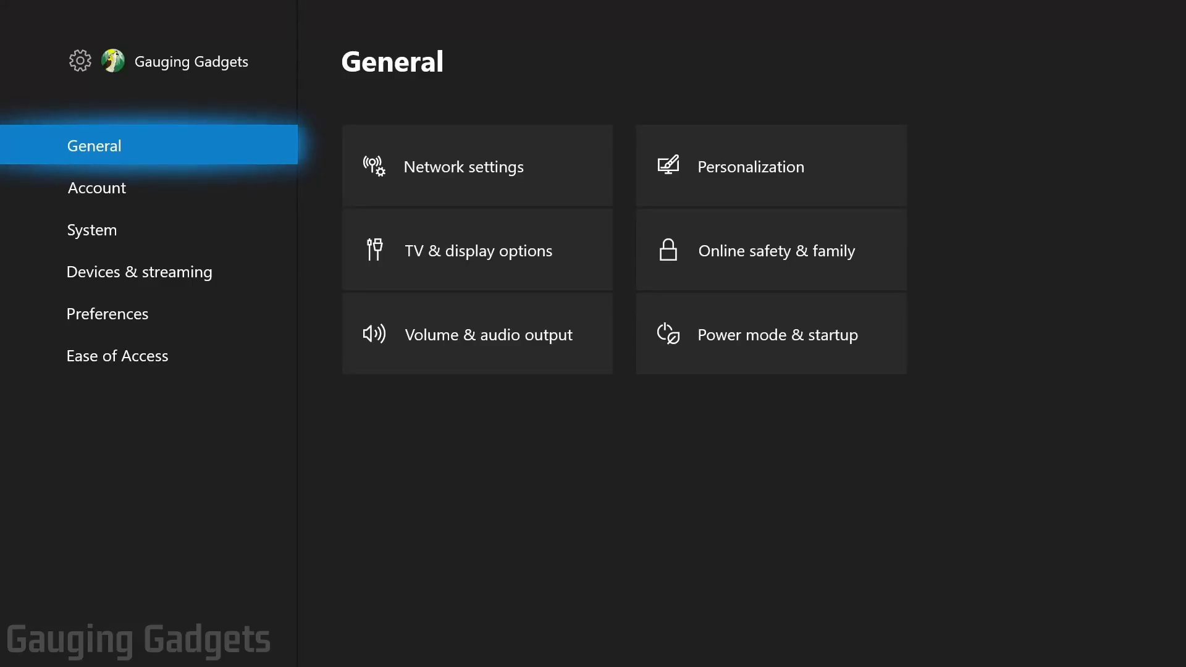
# - Open the My color & background options in the General Personalization settings
pyautogui.press('Right')
pyautogui.press('Right')
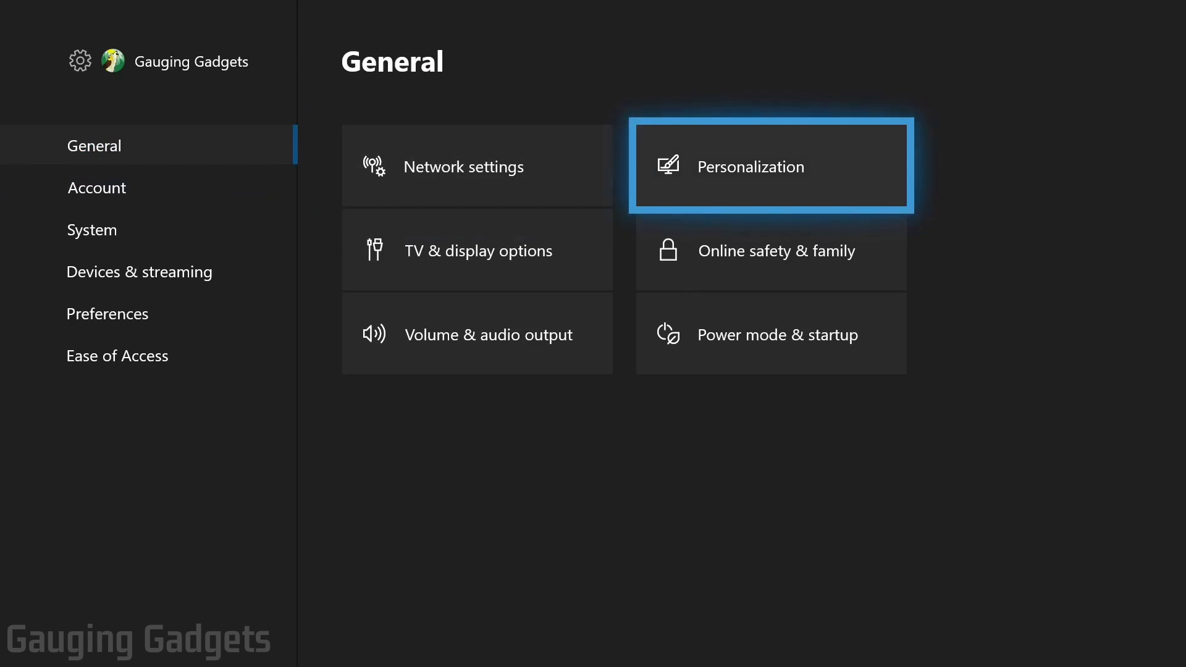
pyautogui.press('Return')
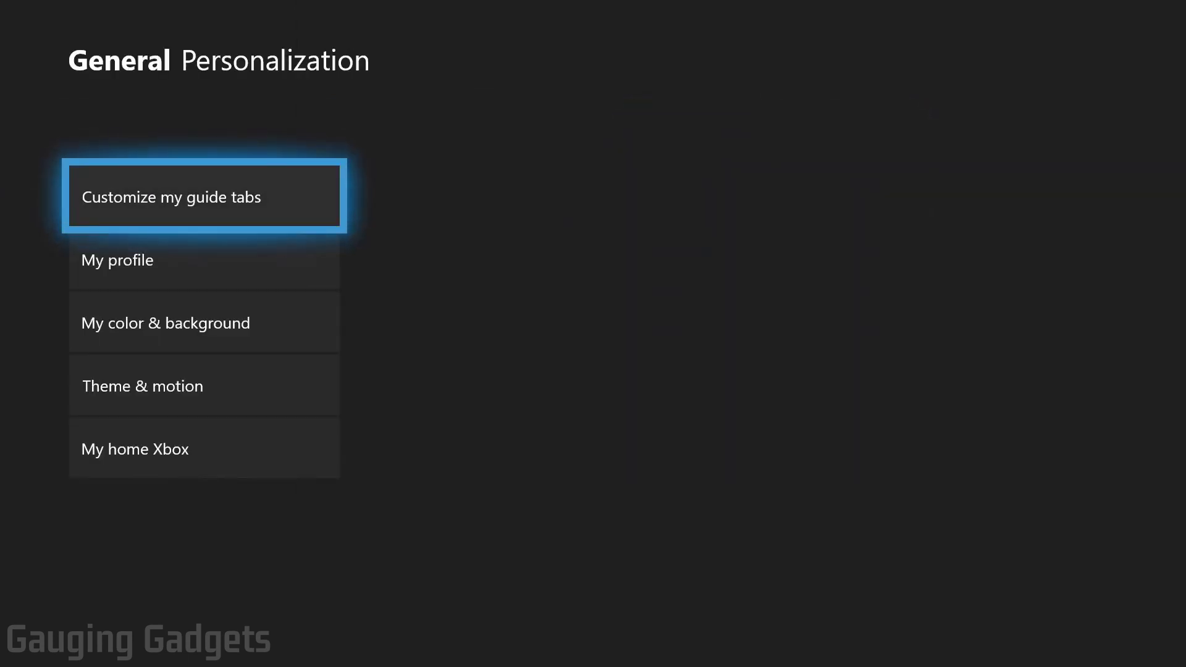
pyautogui.press('Down')
pyautogui.press('Down')
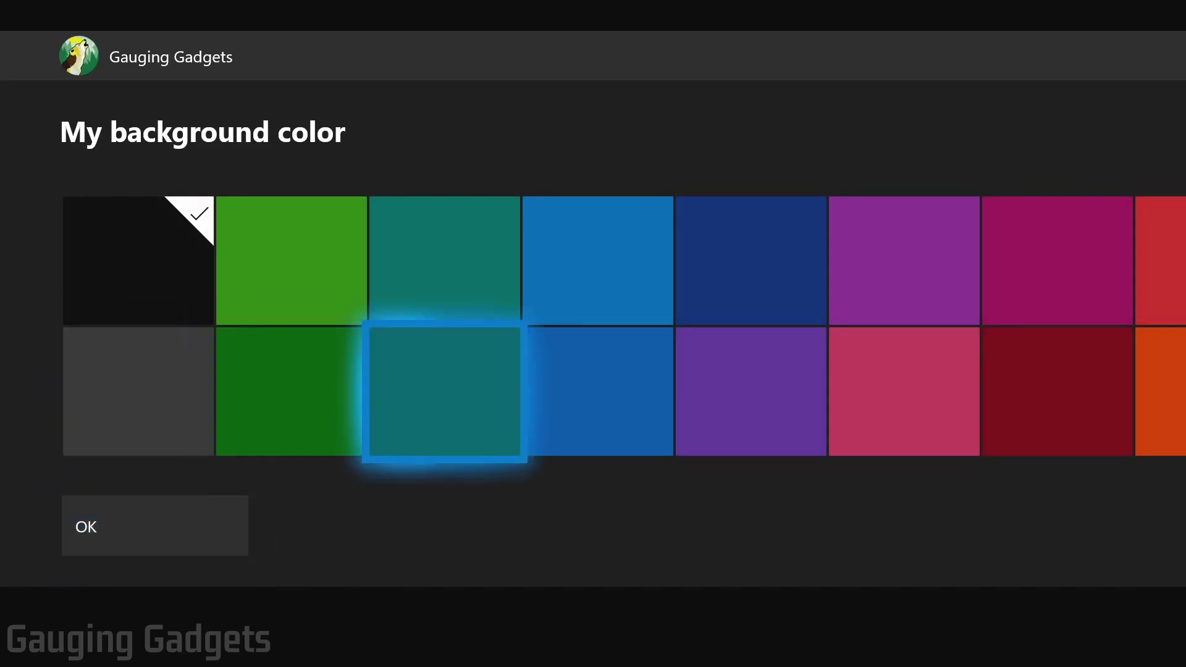
# - Look through the solid background color swatches through to the last one
pyautogui.press('Up')
pyautogui.press('Right')
pyautogui.press('Right')
pyautogui.press('Right')
pyautogui.press('Down')
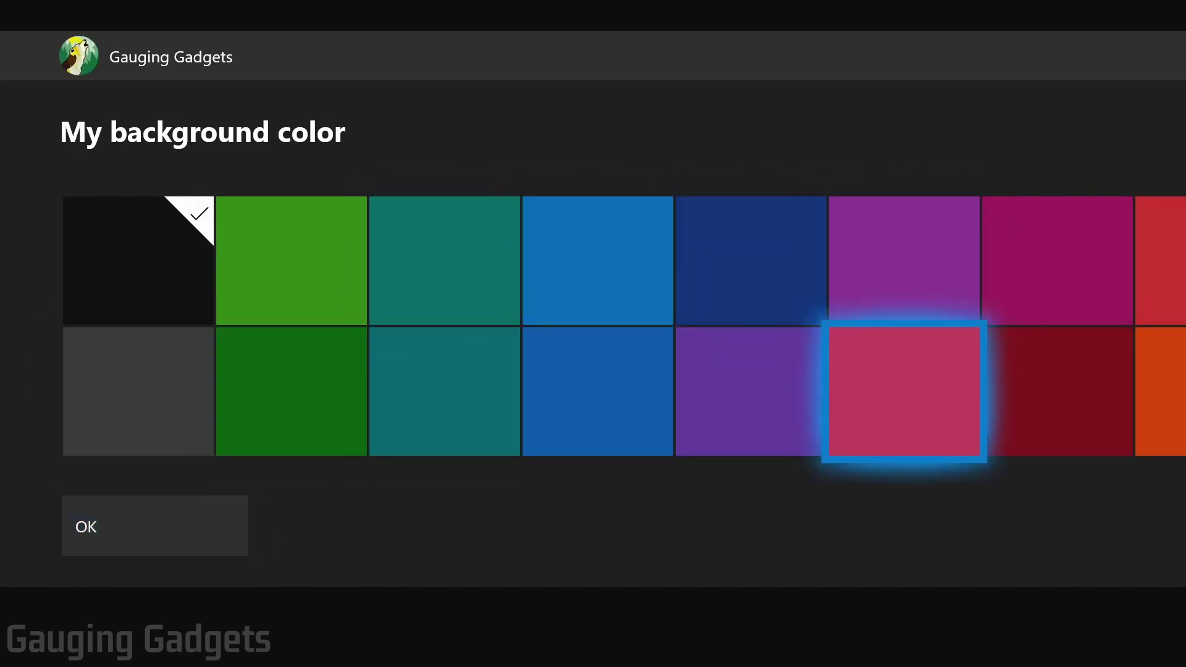
pyautogui.press('Right')
pyautogui.press('Right')
pyautogui.press('Right')
pyautogui.press('Right')
pyautogui.press('Right')
pyautogui.press('Right')
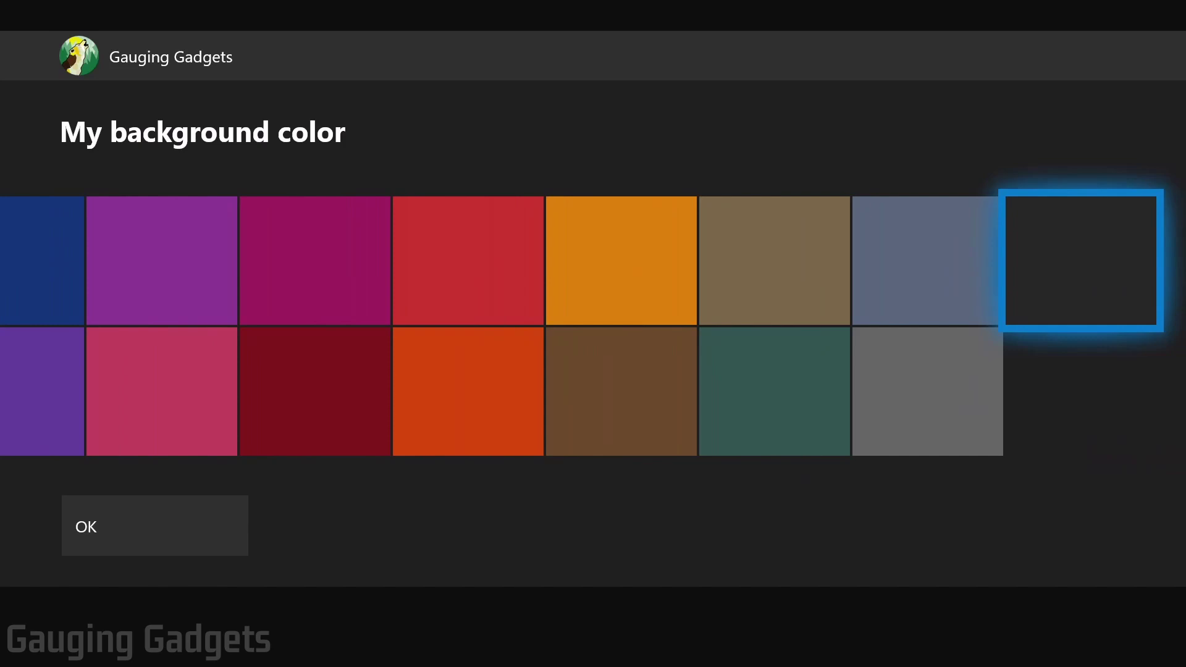
# - Set the background to the bright green swatch beside black and go to the home screen to view it
pyautogui.press('Left')
pyautogui.press('Left')
pyautogui.press('Left')
pyautogui.press('Left')
pyautogui.press('Left')
pyautogui.press('Left')
pyautogui.press('Left')
pyautogui.press('Left')
pyautogui.press('Left')
pyautogui.press('Left')
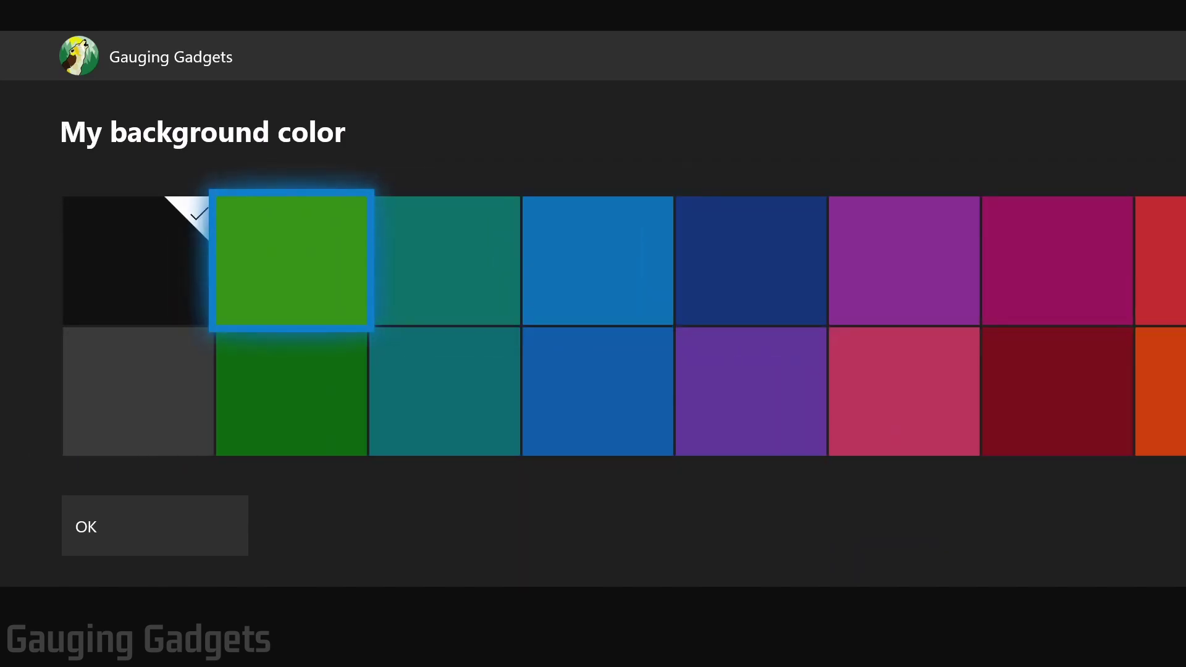
pyautogui.press('Return')
pyautogui.press('Return')
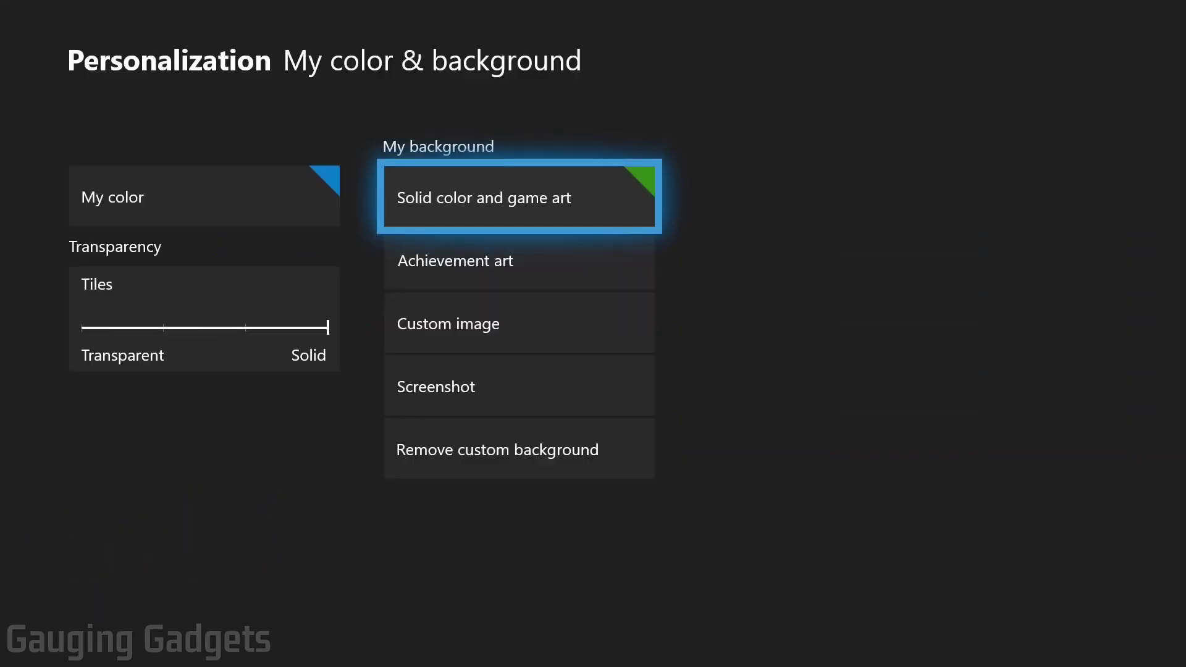
pyautogui.press('super')
pyautogui.press('Return')
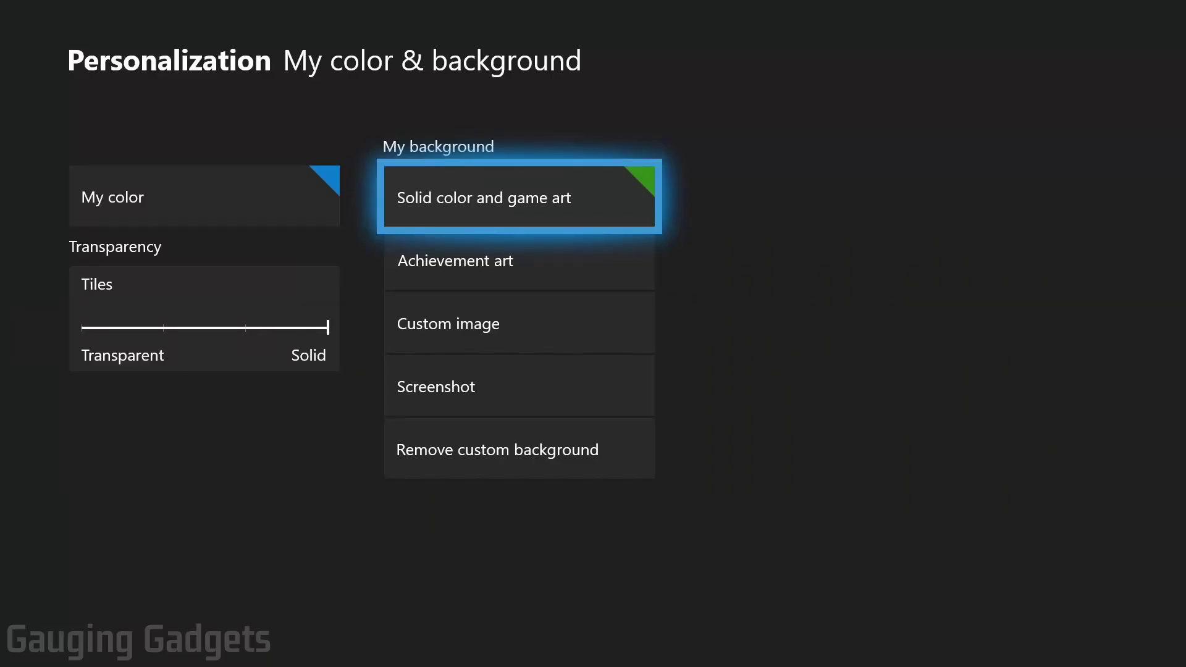
# - Choose achievement art as the background source and open the Call of Duty: Modern Warfare achievements
pyautogui.click(518, 261)
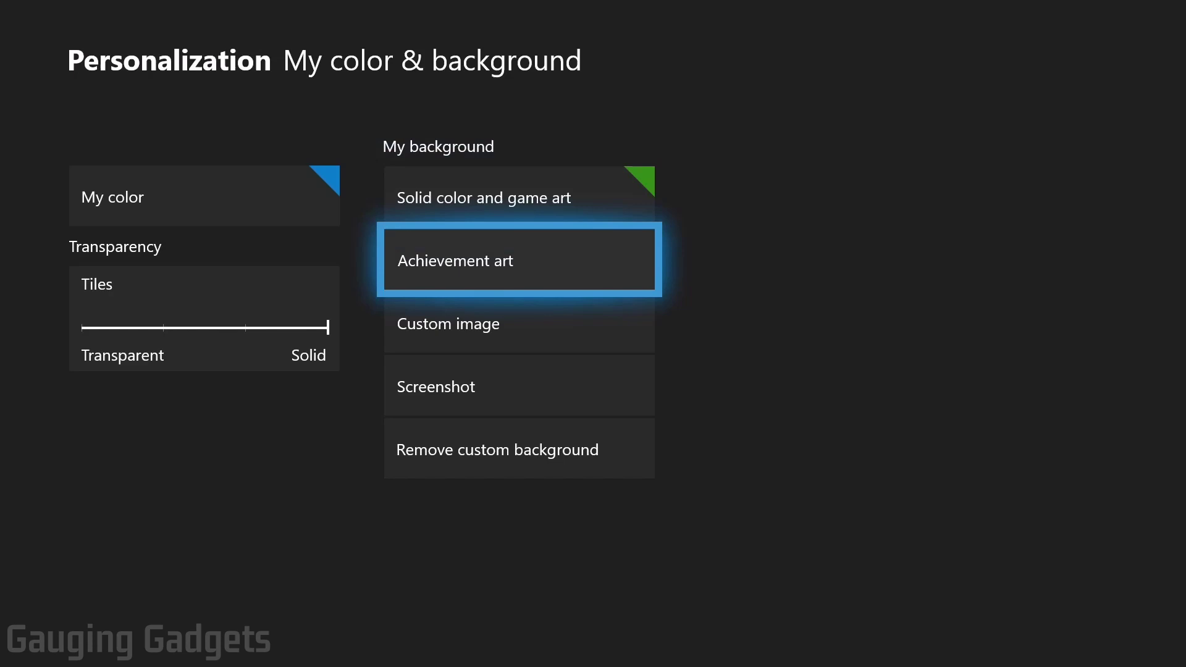
pyautogui.press('Return')
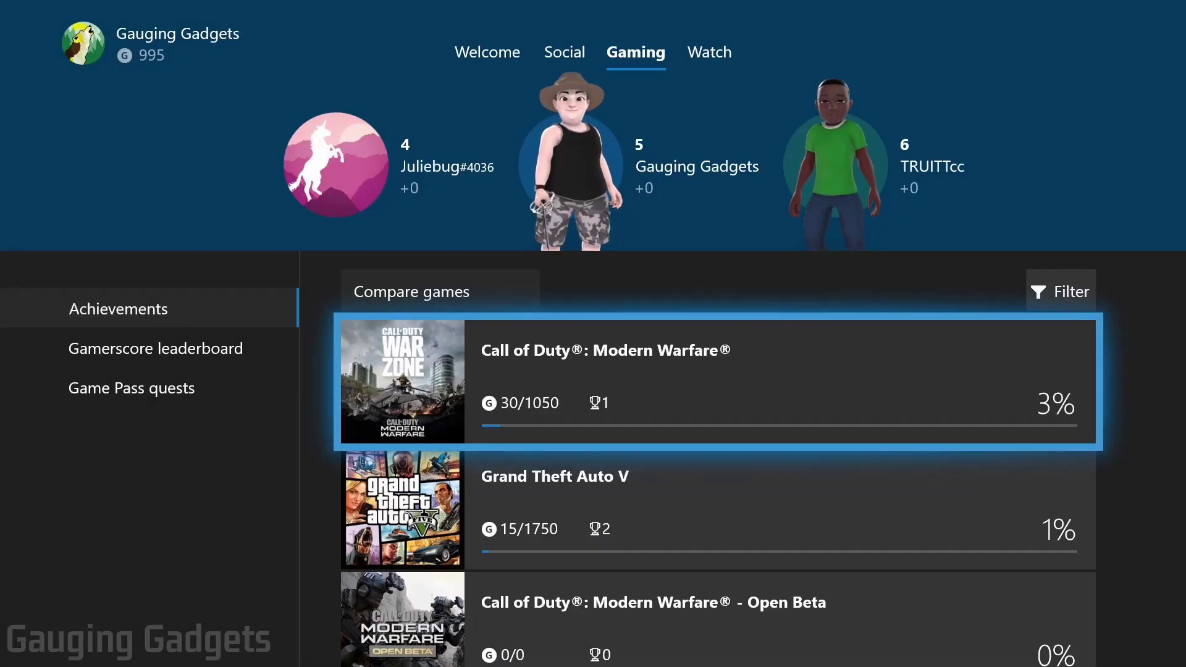
pyautogui.press('Down')
pyautogui.press('Up')
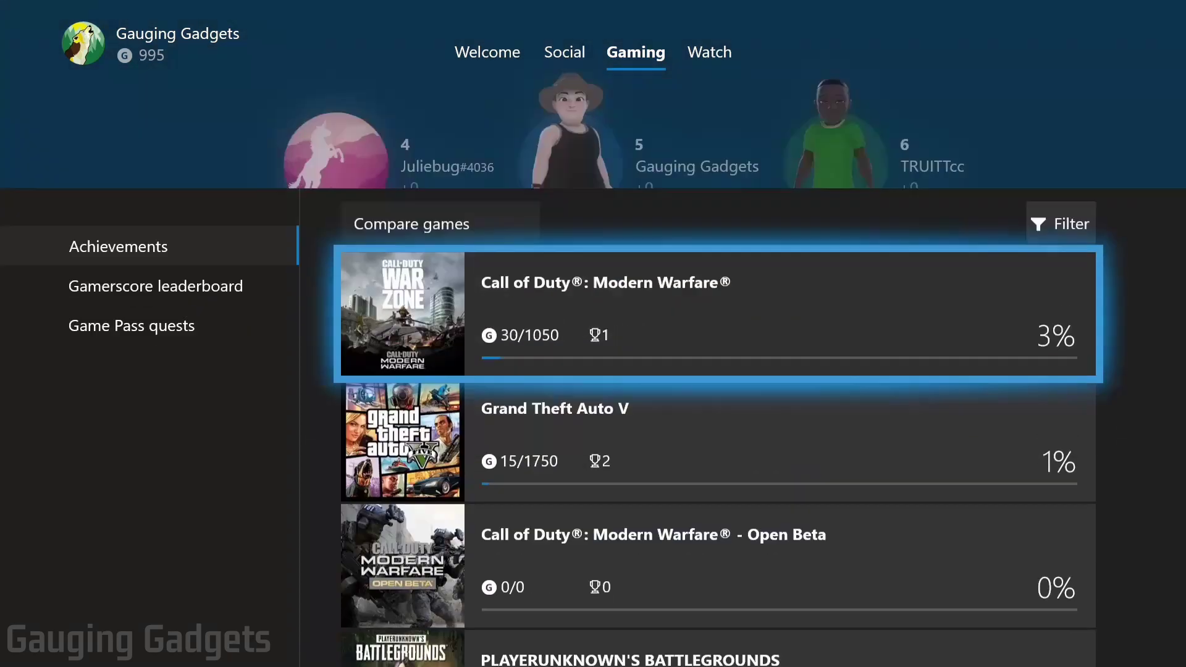
pyautogui.press('Return')
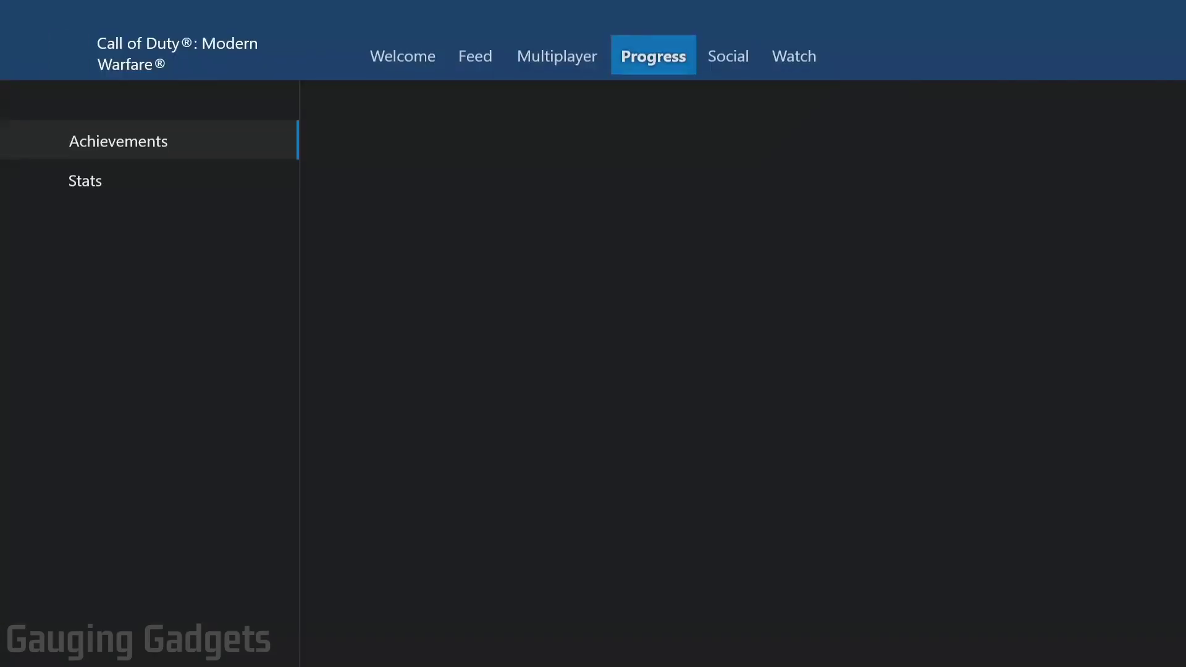
# - Open the details of the unlocked Long Way Down achievement
pyautogui.press('Down')
pyautogui.press('Down')
pyautogui.press('Down')
pyautogui.press('Down')
pyautogui.press('Down')
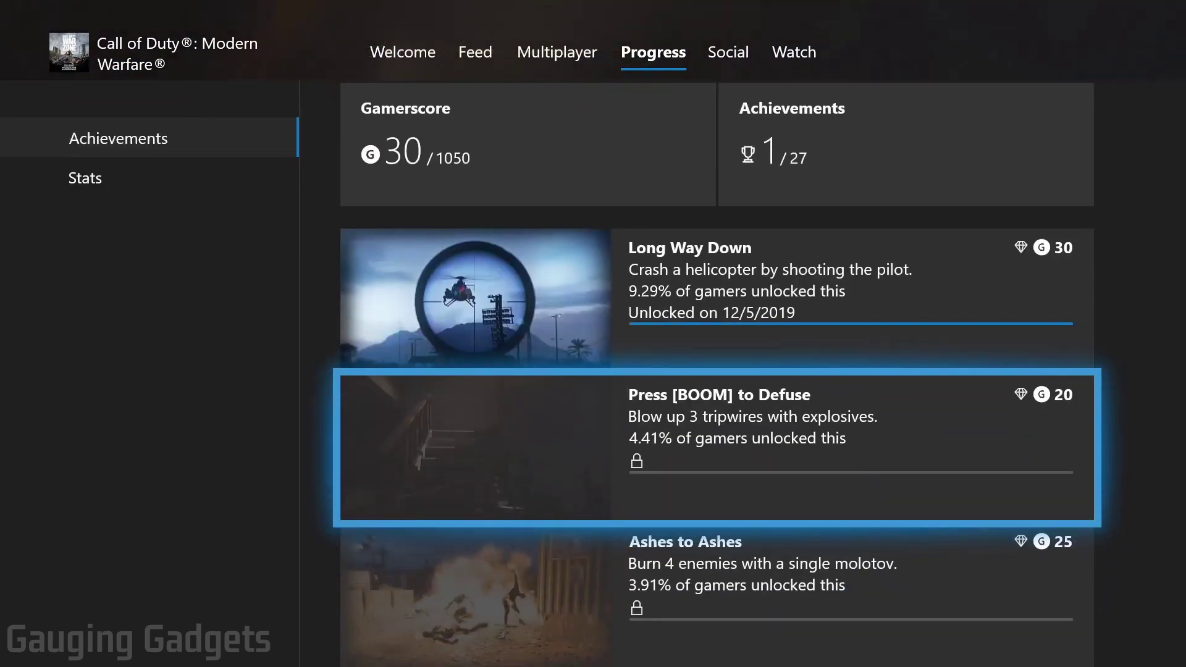
pyautogui.press('Up')
pyautogui.press('Return')
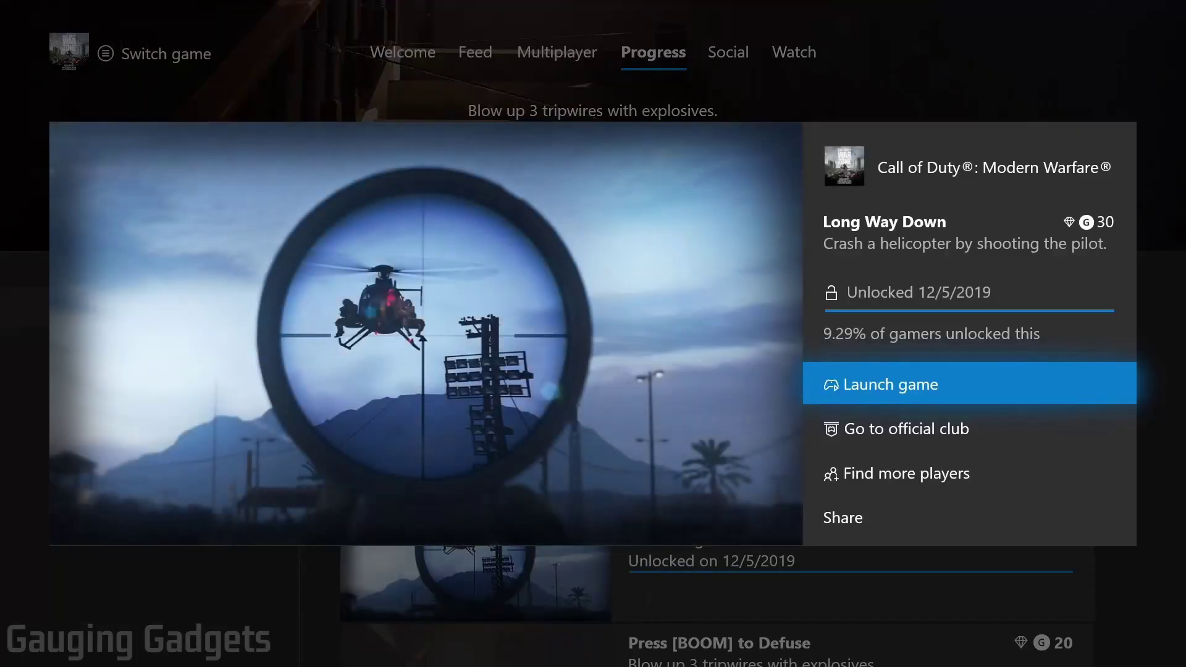
# - Set the Long Way Down achievement art as the background and go to the home screen to view it
pyautogui.press('Down')
pyautogui.press('Down')
pyautogui.press('Down')
pyautogui.press('Down')
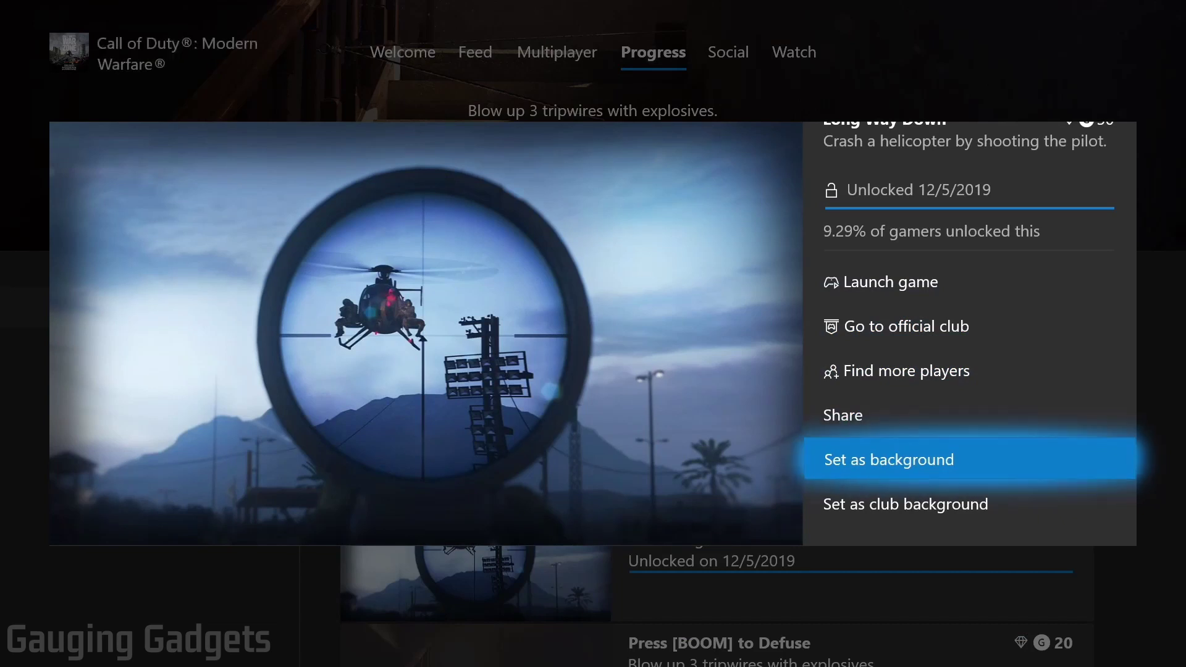
pyautogui.press('Return')
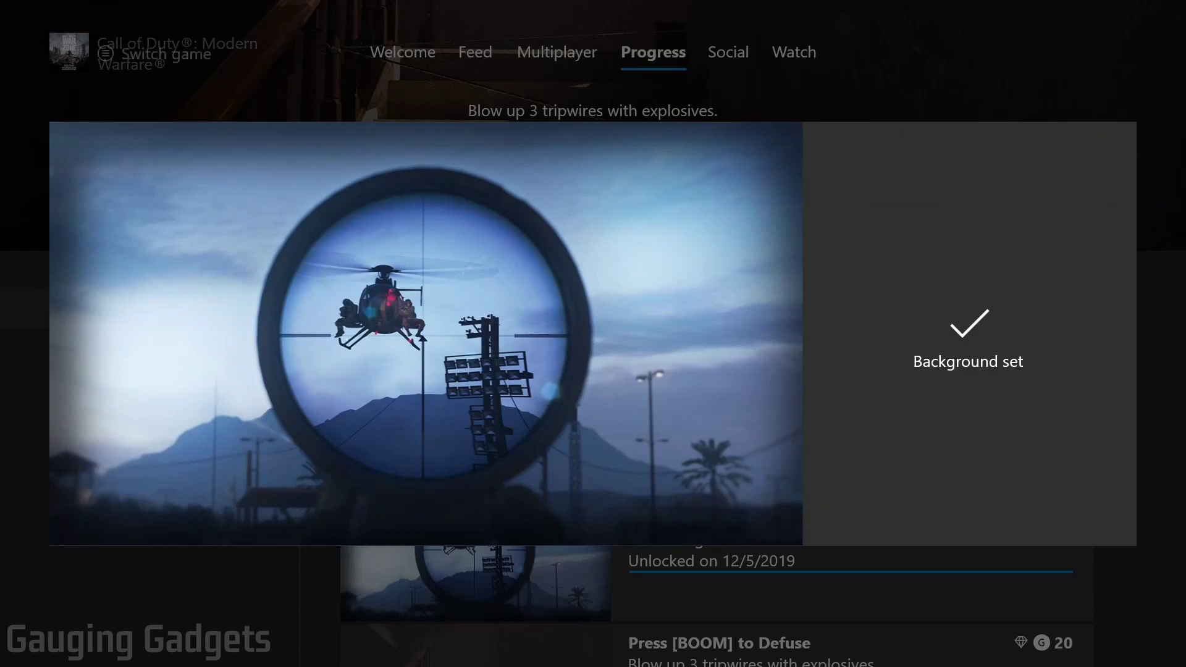
pyautogui.press('super')
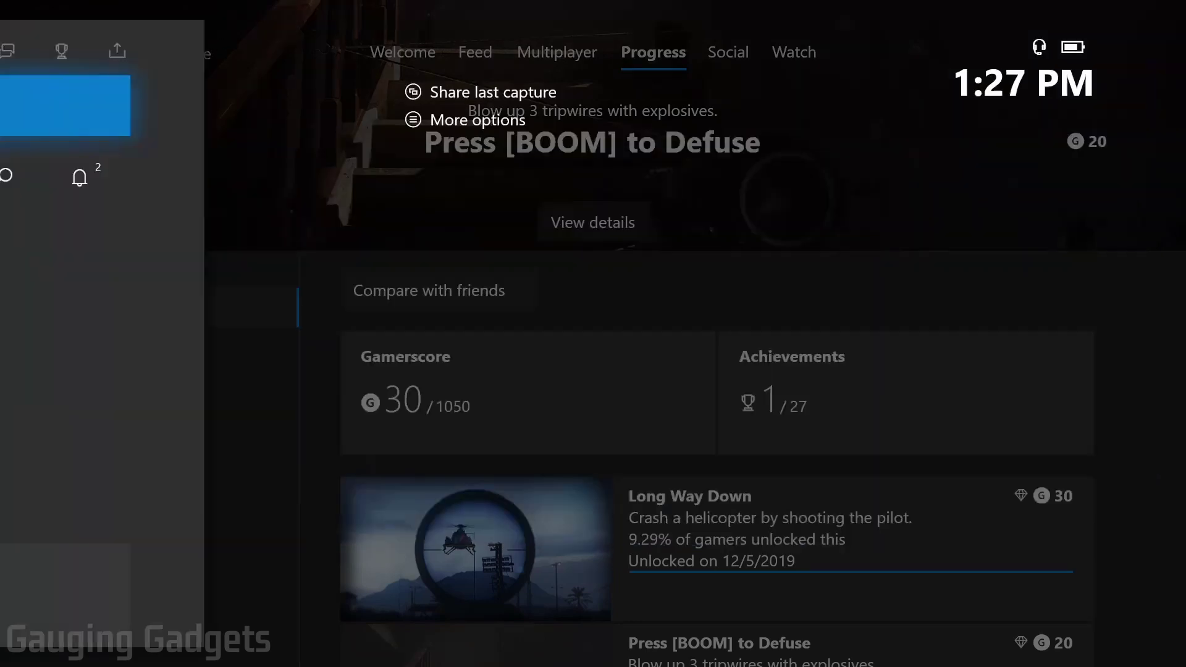
pyautogui.press('Return')
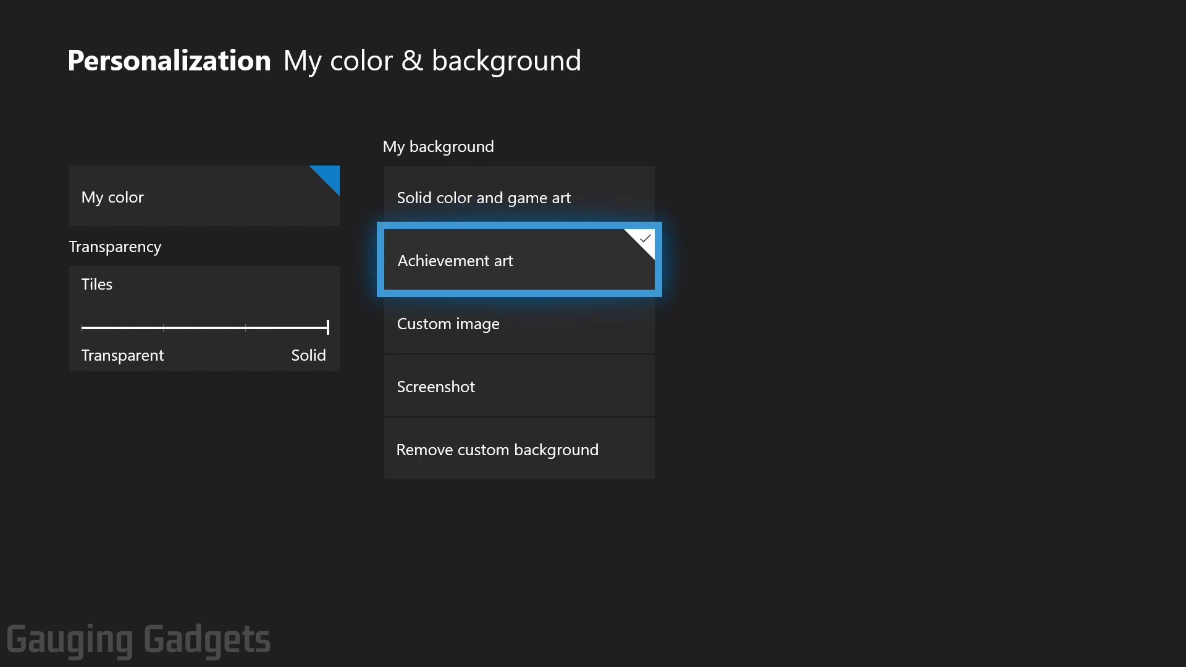
# - Set the custom image "wallpaper deep field 1080" from the Samsung USB drive as the background using Media Player
pyautogui.press('Down')
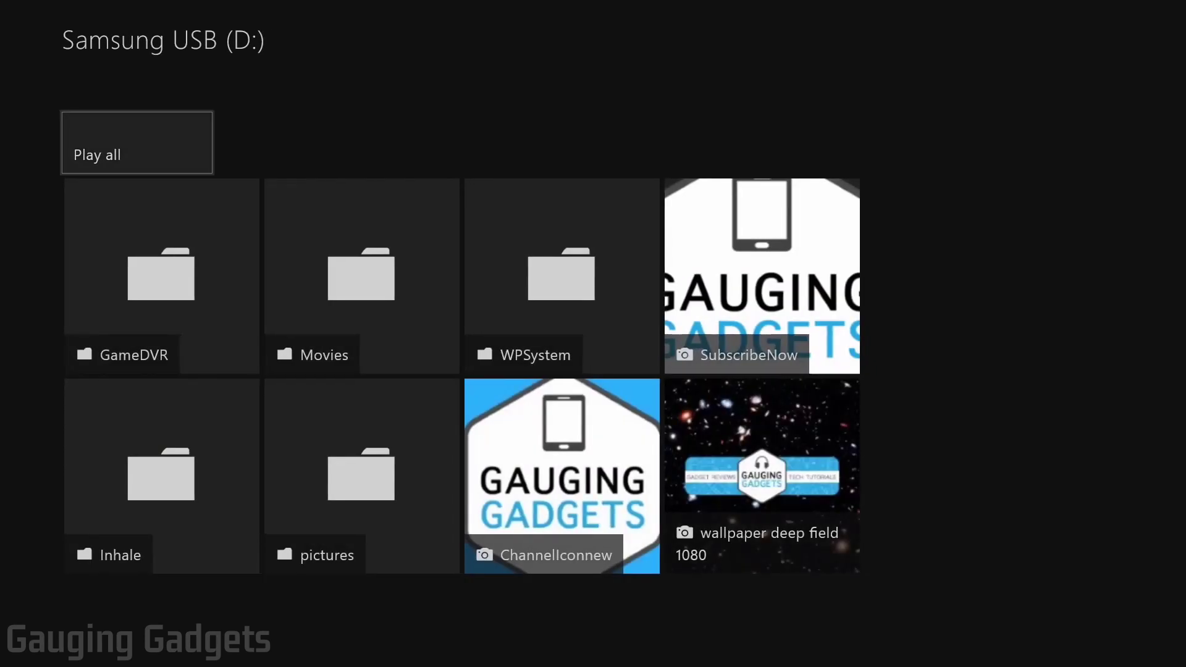
pyautogui.press('Right')
pyautogui.press('Down')
pyautogui.press('Right')
pyautogui.press('Right')
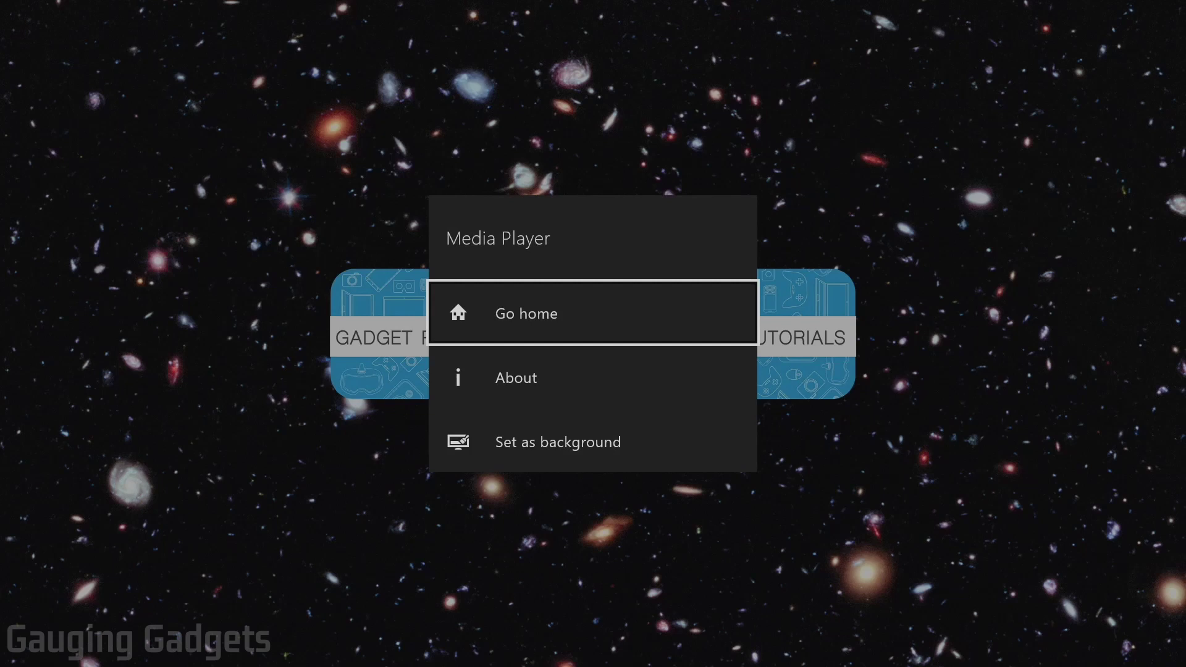
pyautogui.press('Down')
pyautogui.press('Down')
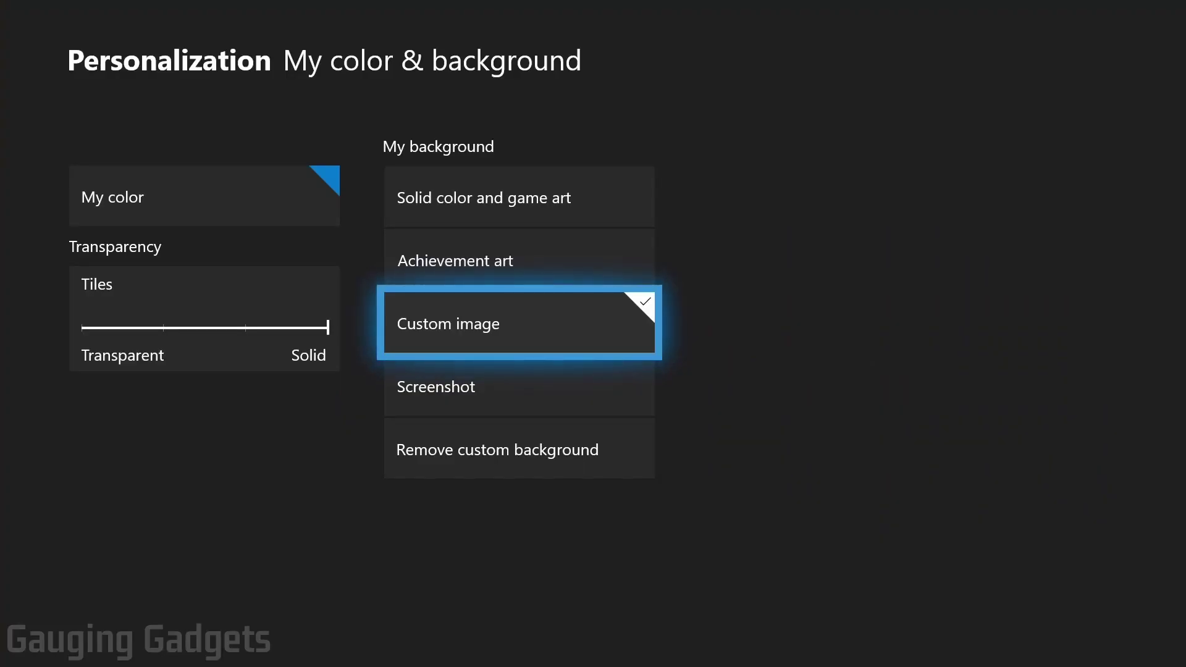
# - Set the Call of Duty: Modern Warfare screenshot saved on Xbox Live as the background
pyautogui.press('Down')
pyautogui.press('Up')
pyautogui.press('Down')
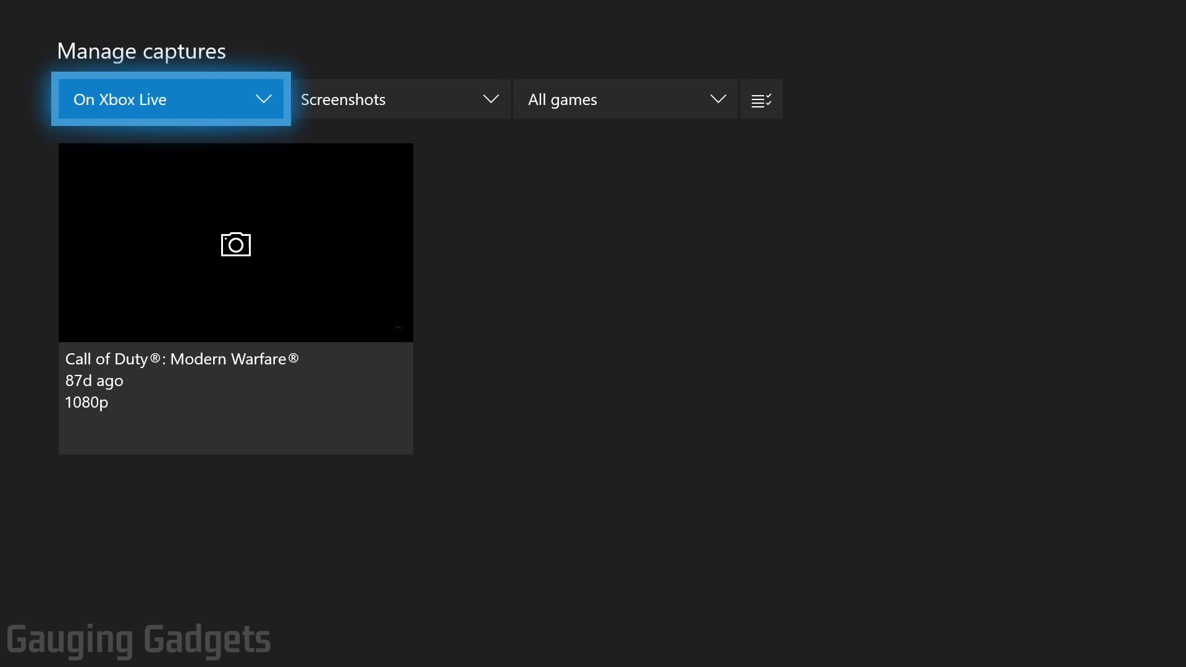
pyautogui.press('Down')
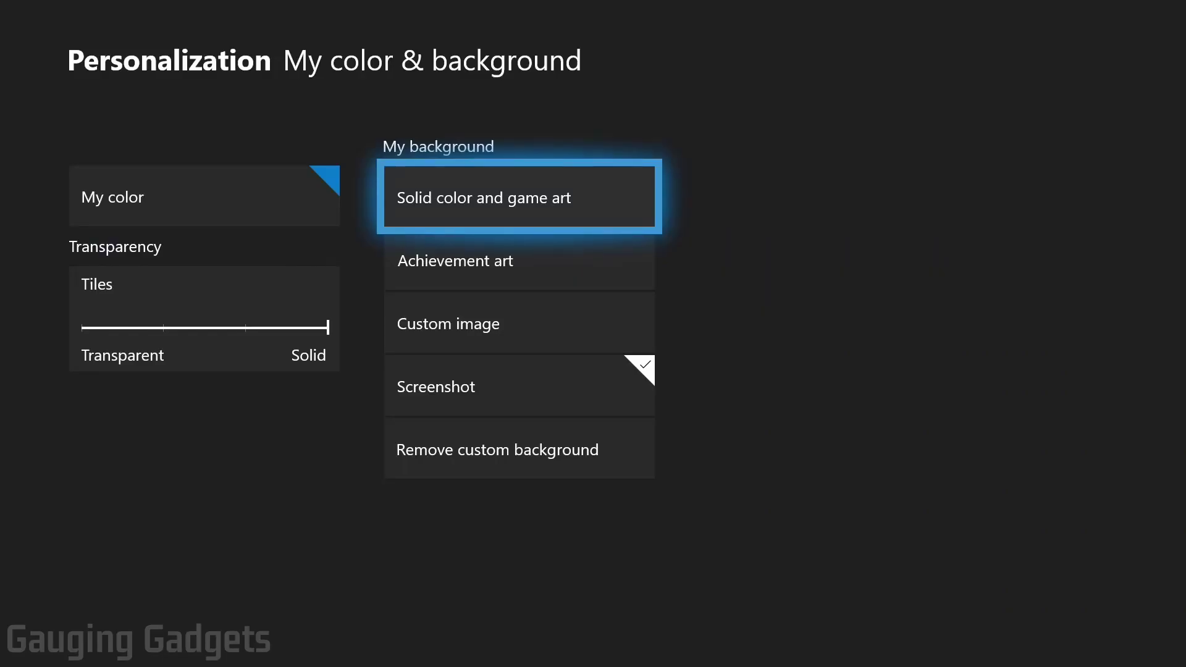
# - Remove the custom background and return to the home screen
pyautogui.press('Down')
pyautogui.press('Down')
pyautogui.press('Down')
pyautogui.press('Down')
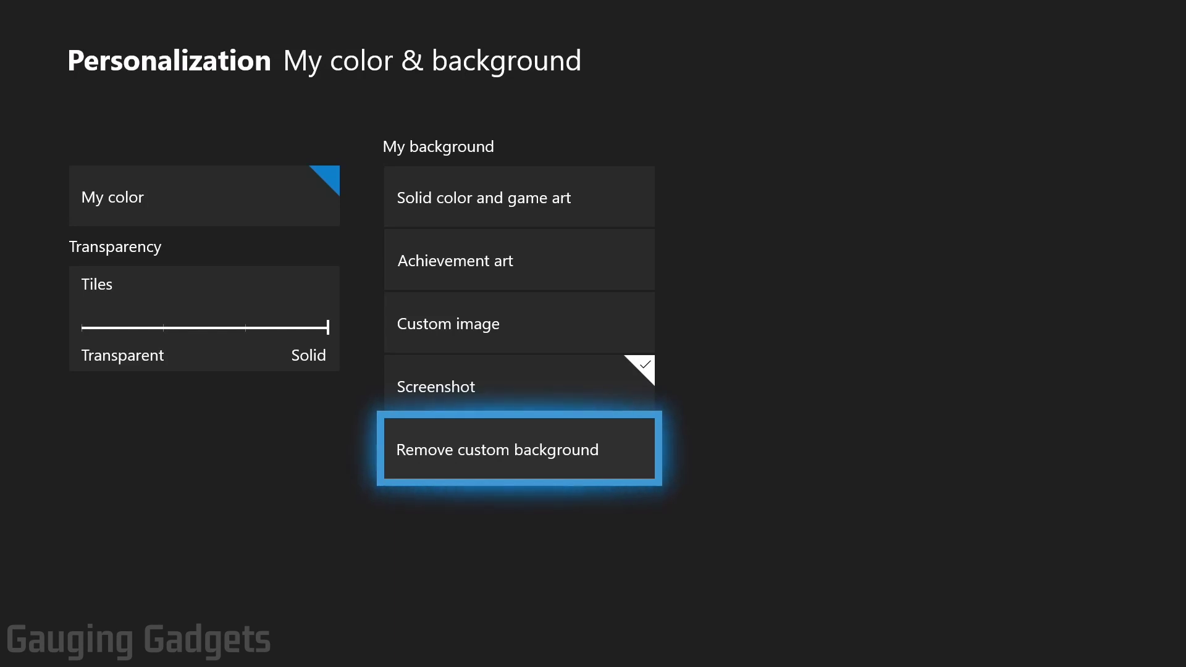
pyautogui.press('Return')
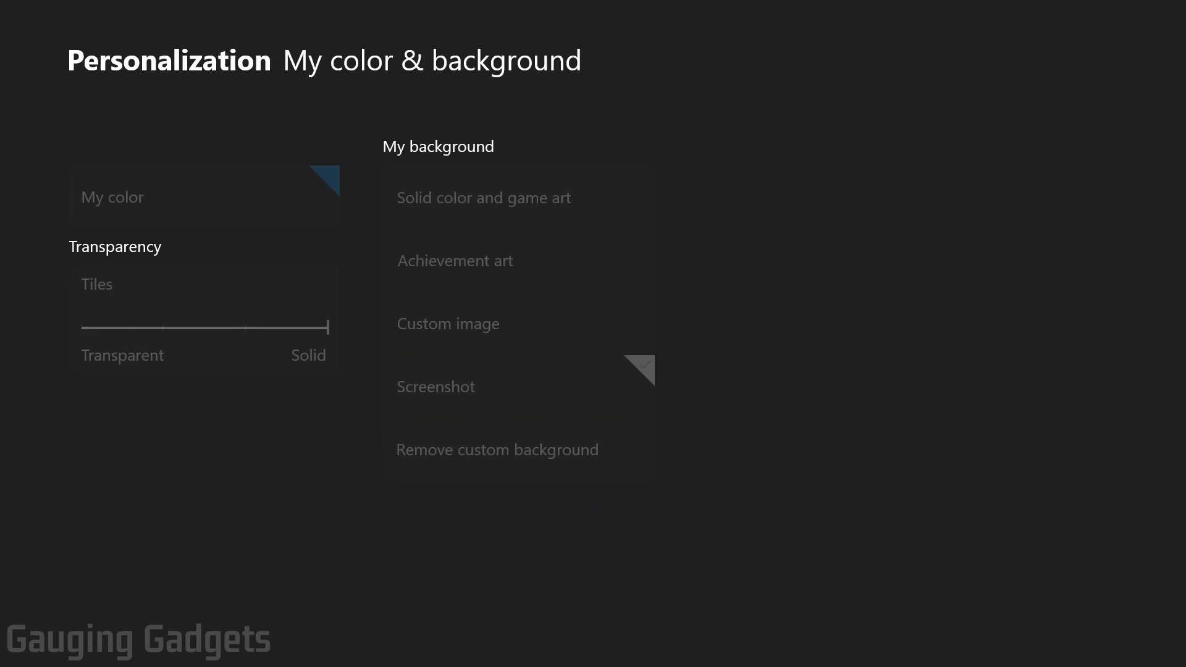
pyautogui.press('super')
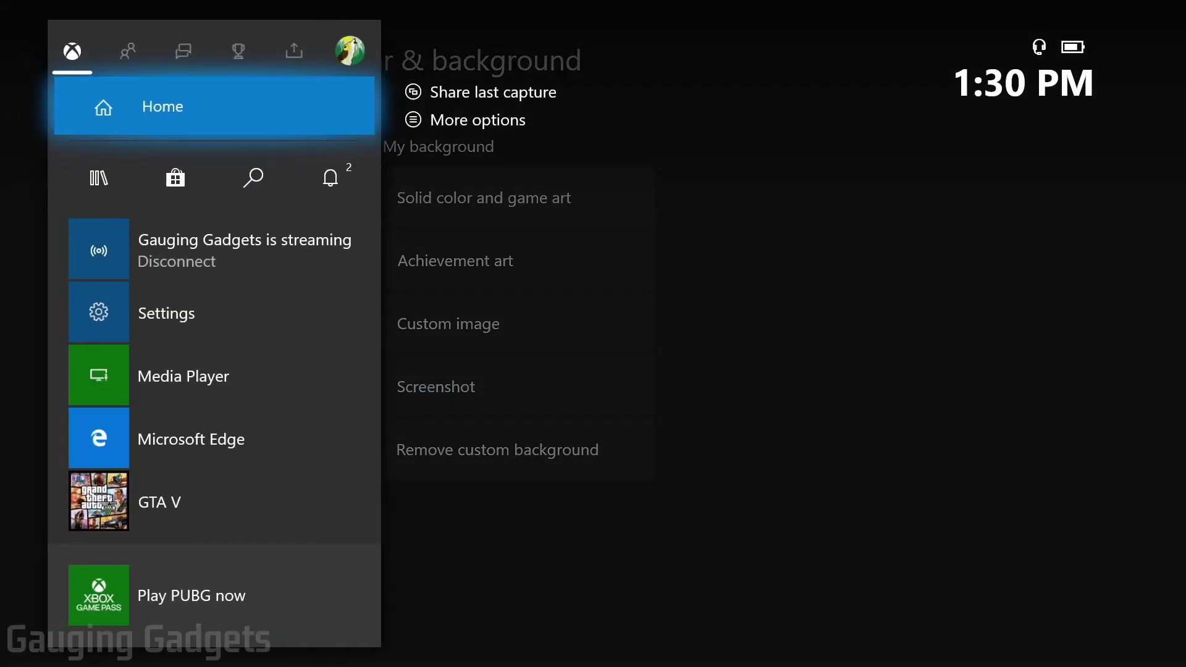
pyautogui.press('Return')
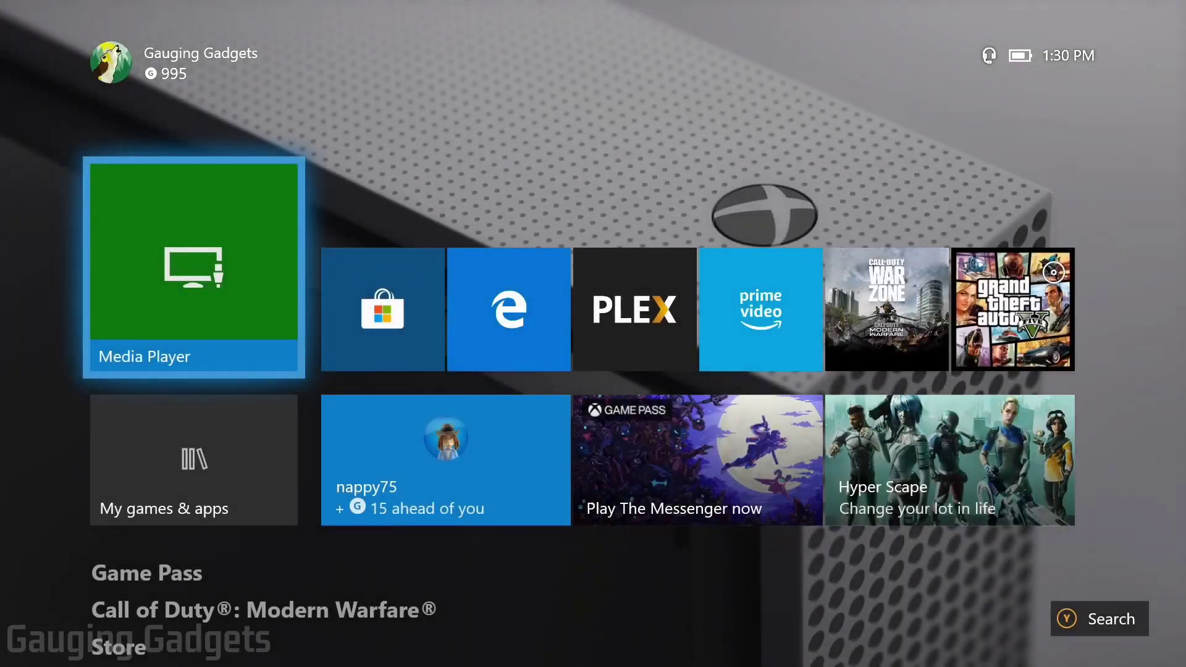